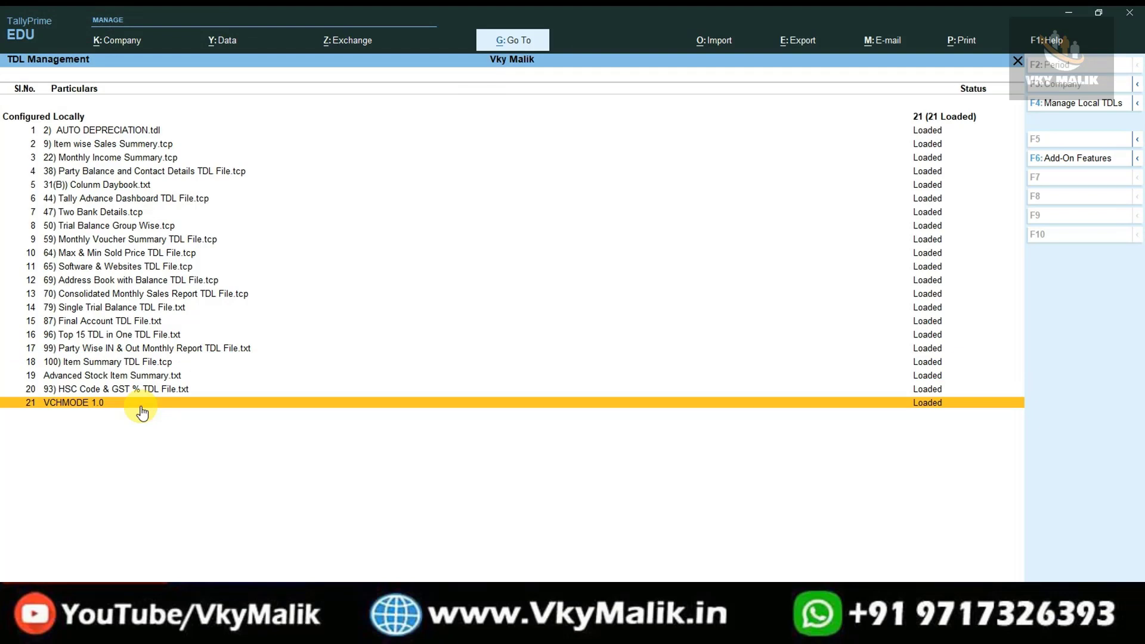
Leave TDL Management and open the Sales Register's list of all sales vouchers.
key(Escape)
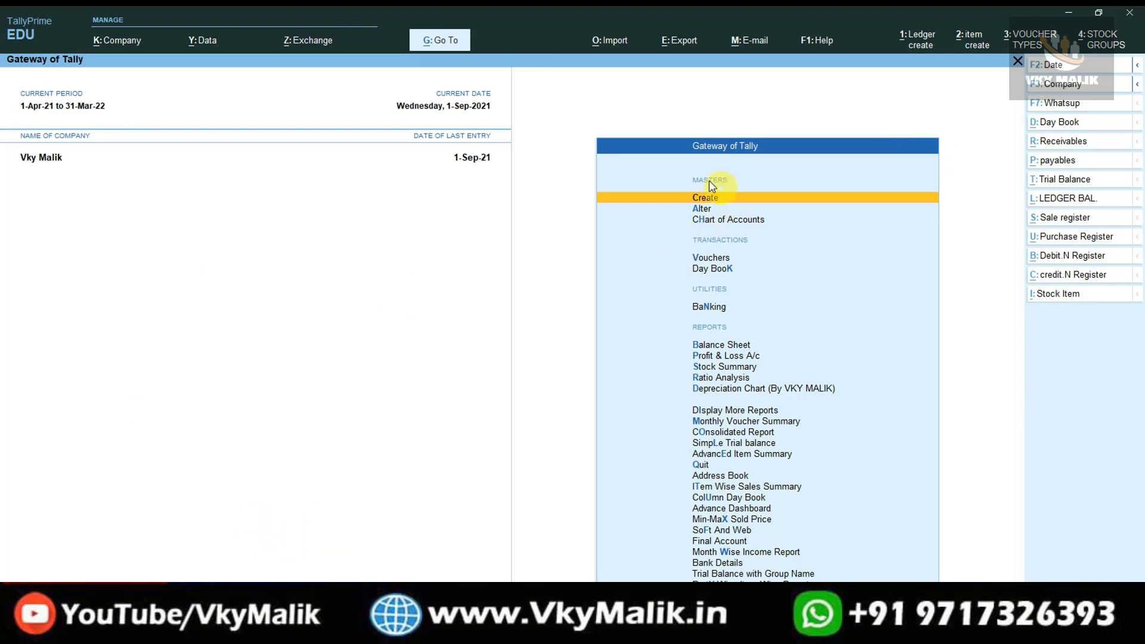
click(441, 39)
text(Gst)
key(BackSpace)
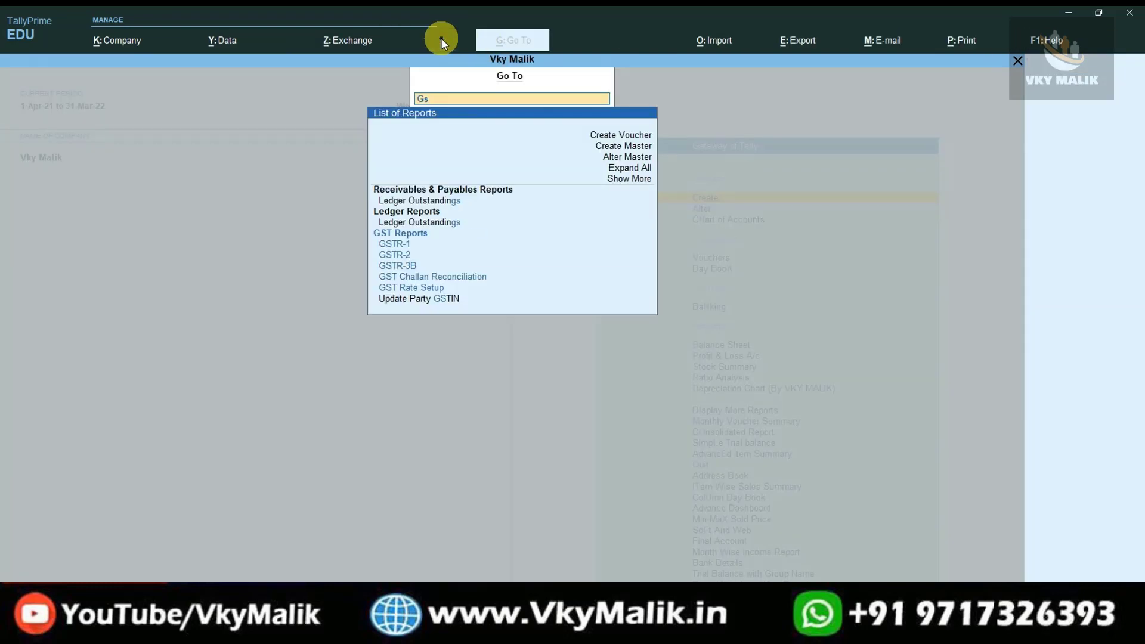
key(BackSpace)
key(BackSpace)
text(Sales Re)
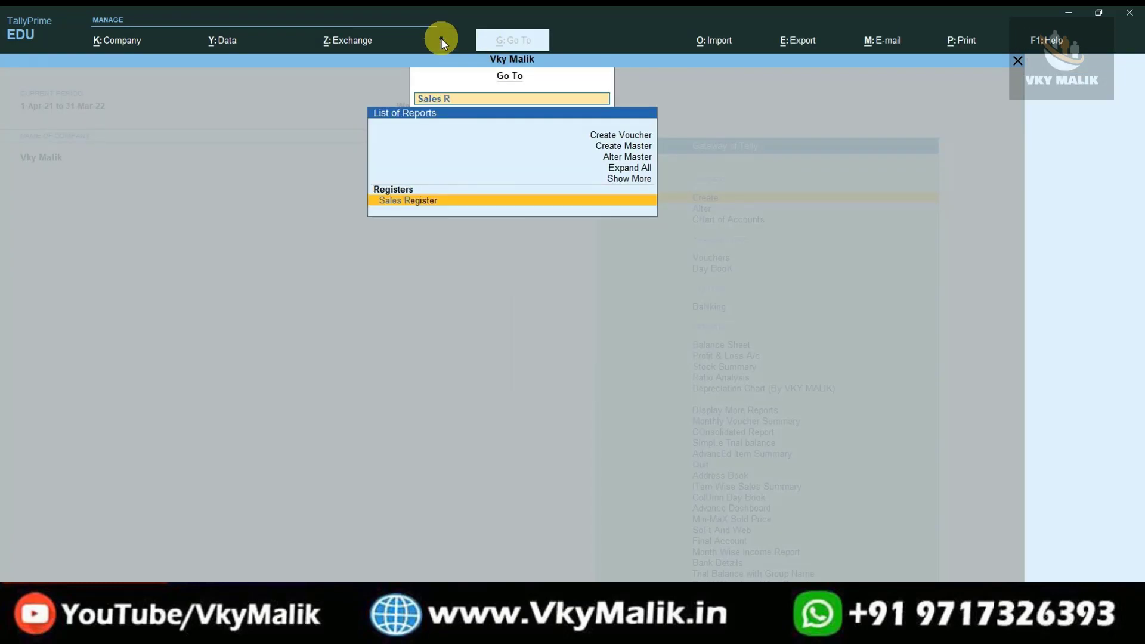
key(Return)
key(Return)
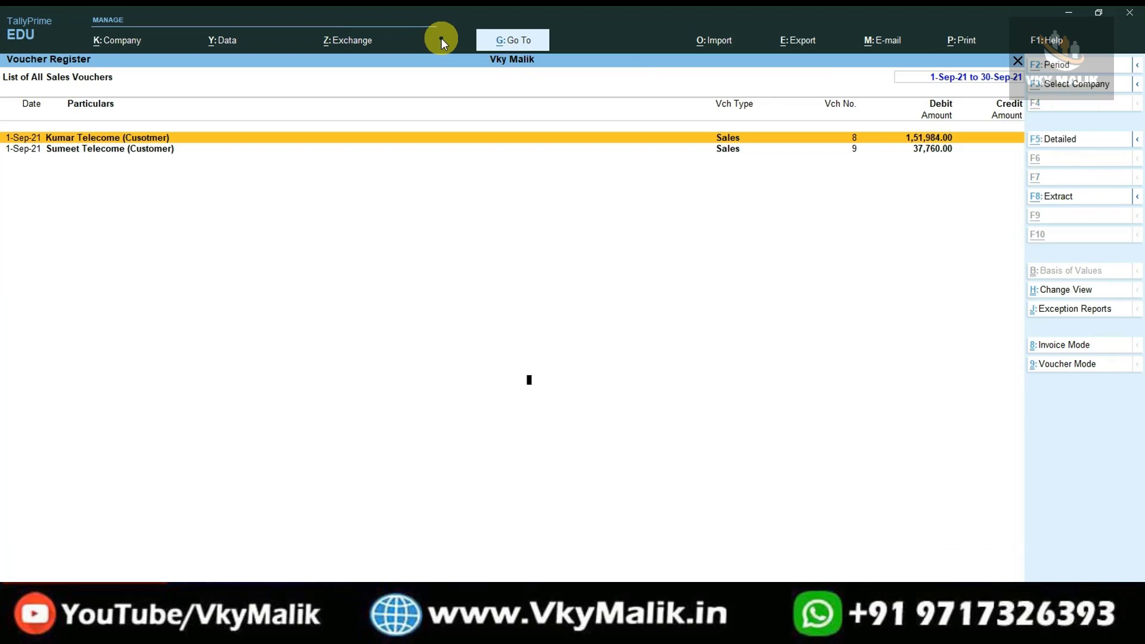
Set the sales voucher list's period to 1-Apr-21 to 1-Sep-21.
key(F2)
key(Escape)
key(Escape)
key(Return)
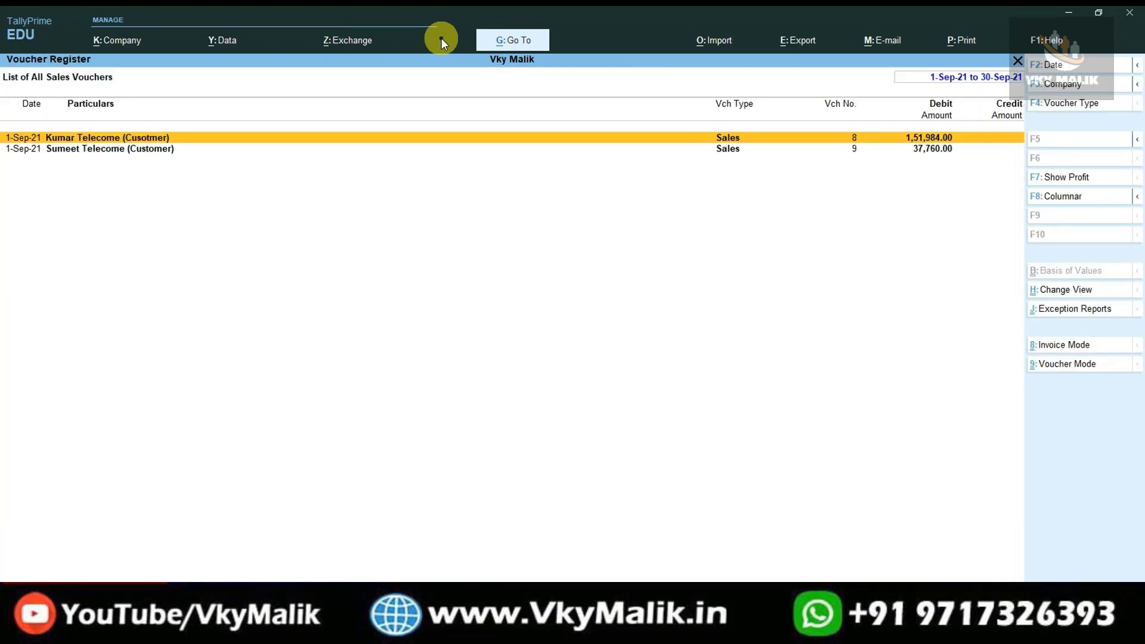
key(F2)
text(1-4)
key(Return)
key(Return)
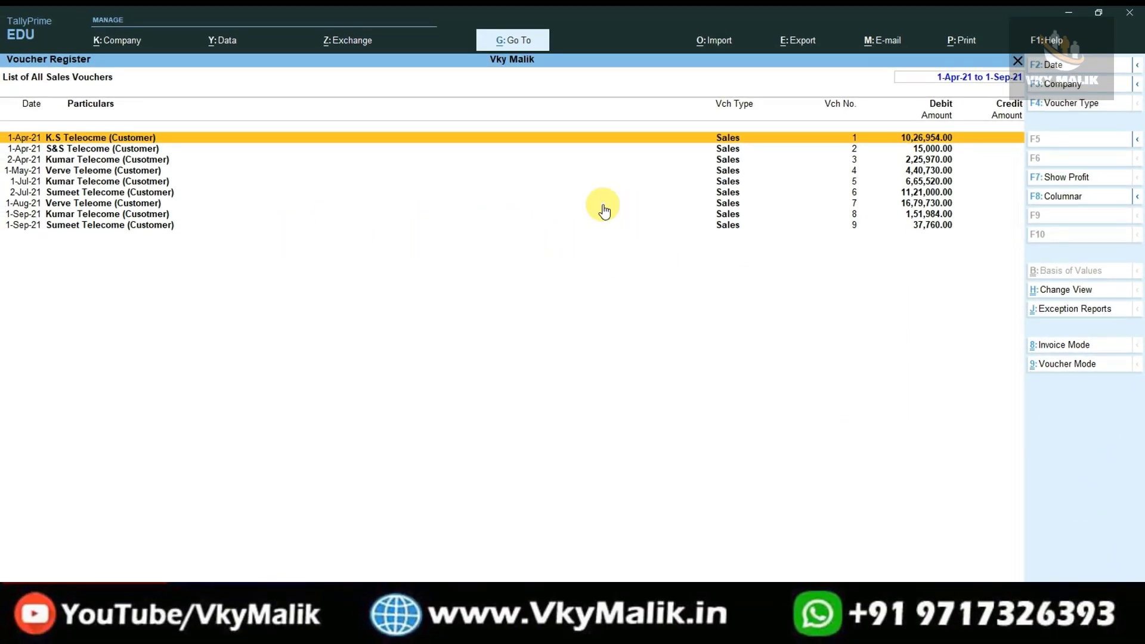
Open sales voucher 9, the last one in the list, to check its entry layout, and return to the list.
key(Down)
key(Down)
key(Down)
key(Down)
key(Down)
key(Down)
key(Down)
key(Down)
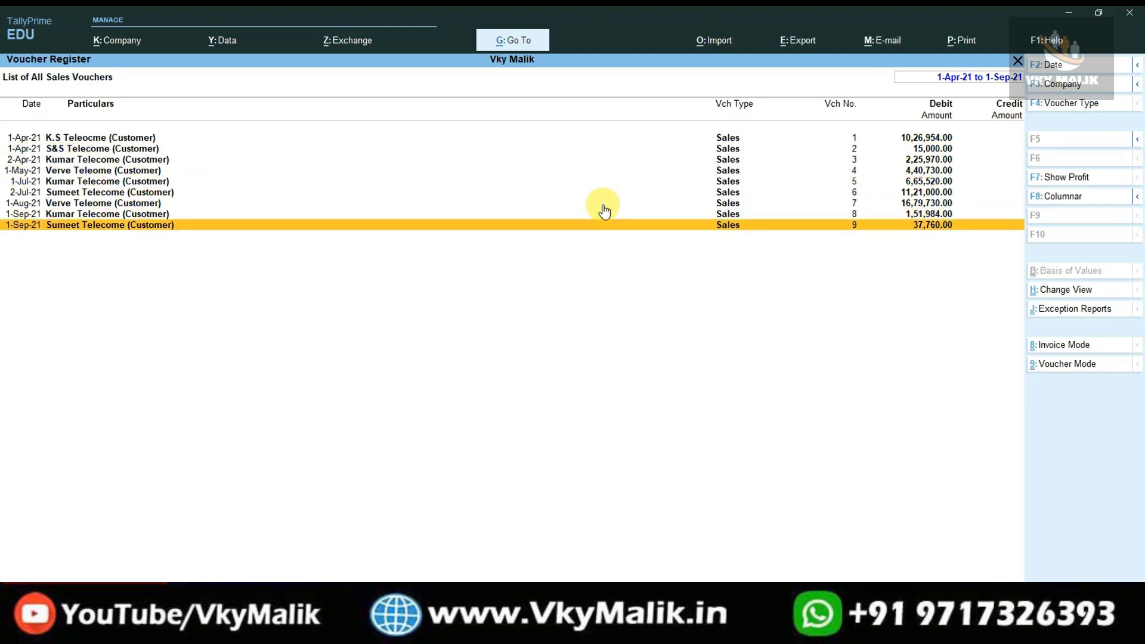
key(Return)
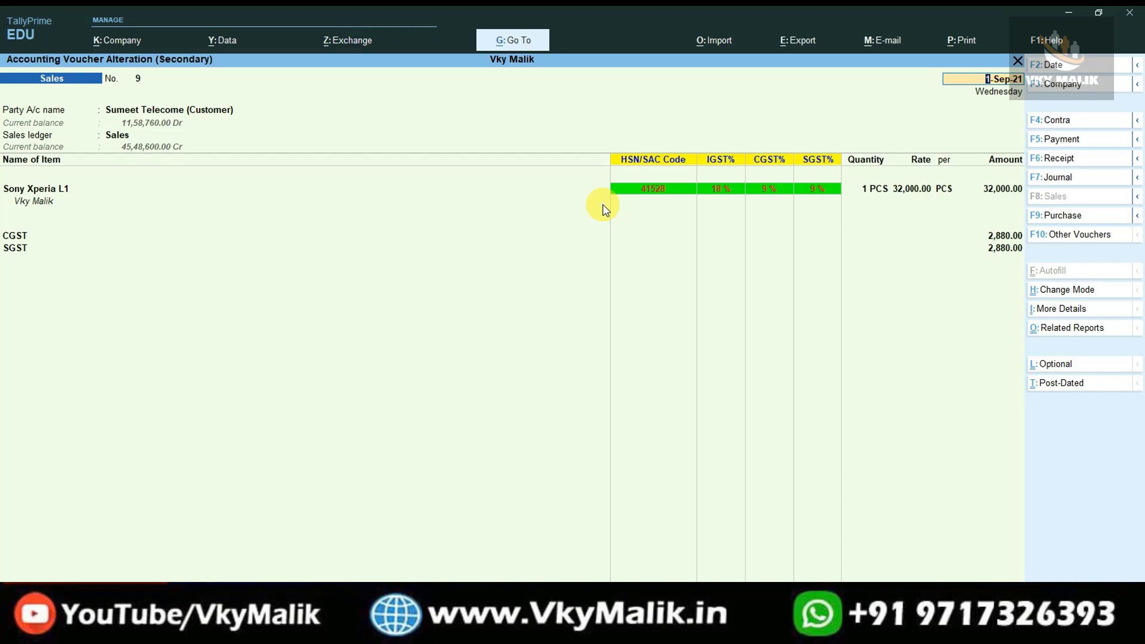
key(Escape)
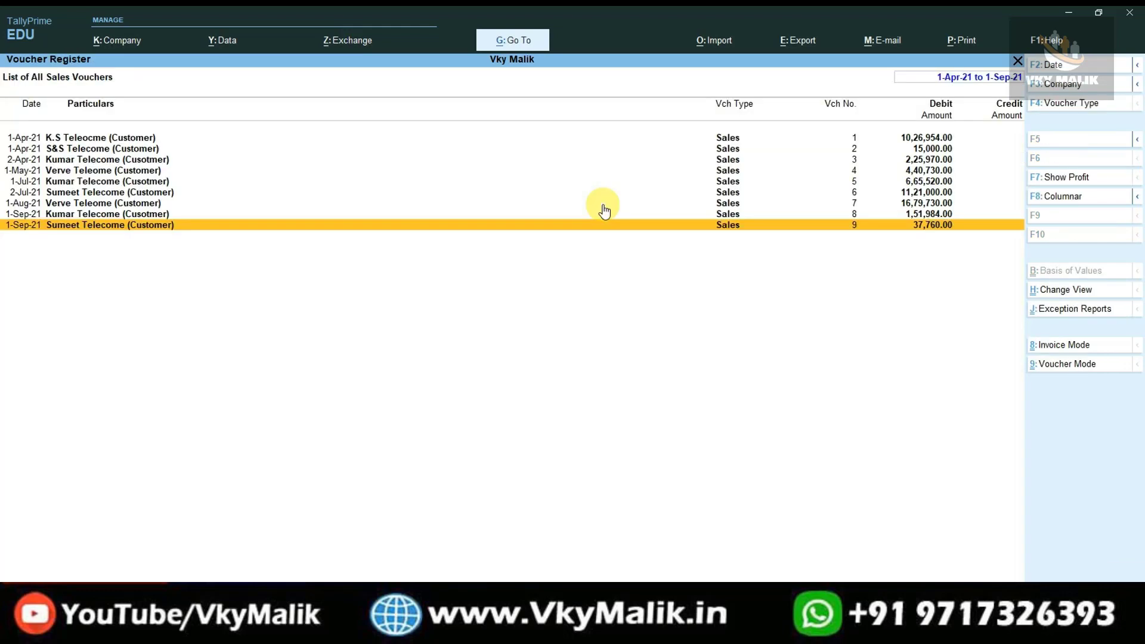
Convert sales voucher 9 to Voucher Mode and open it to check the converted entry.
key(space)
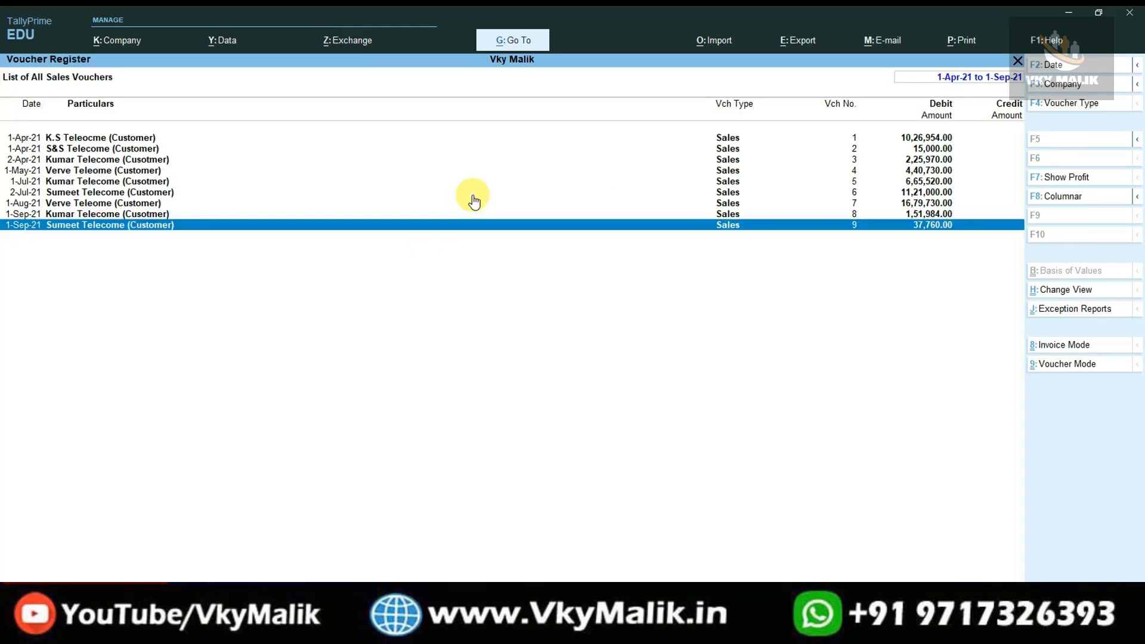
click(1054, 368)
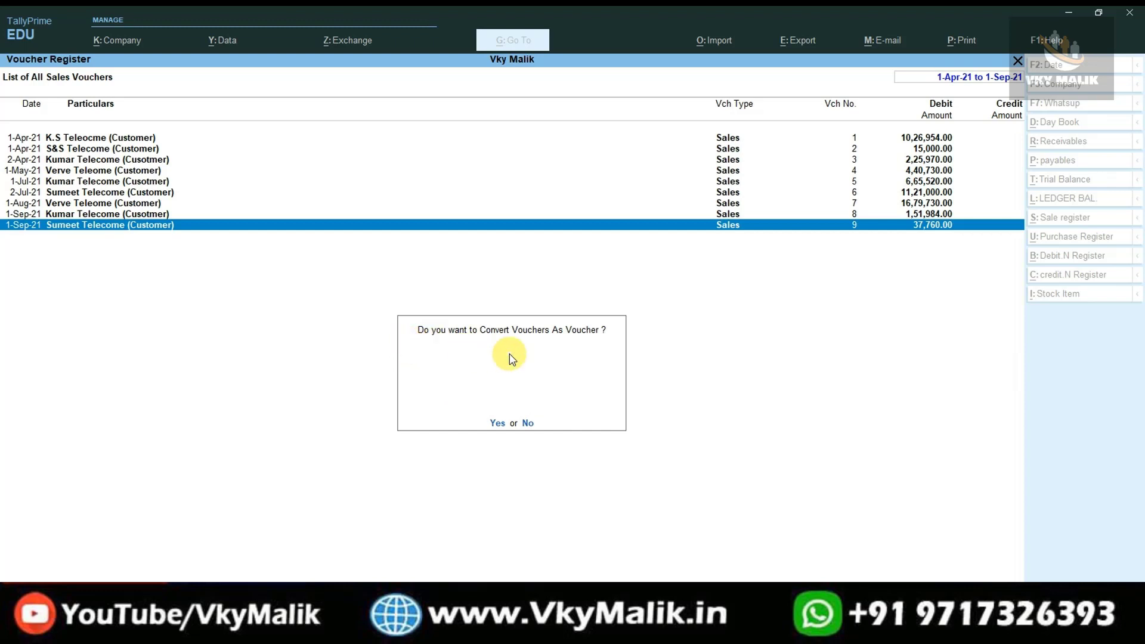
key(y)
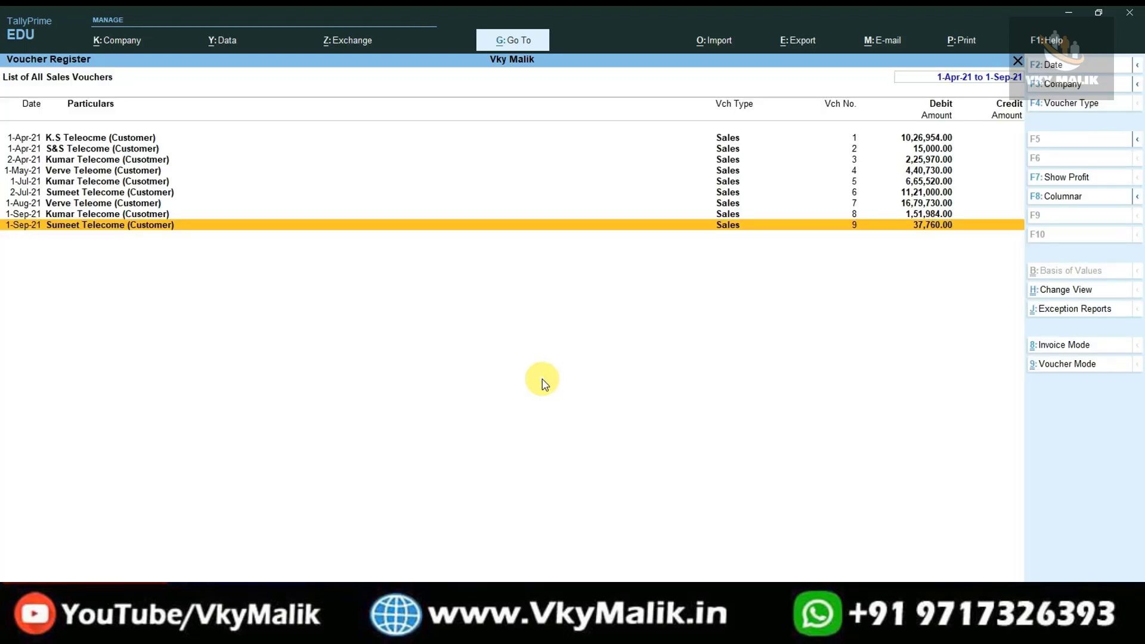
click(133, 230)
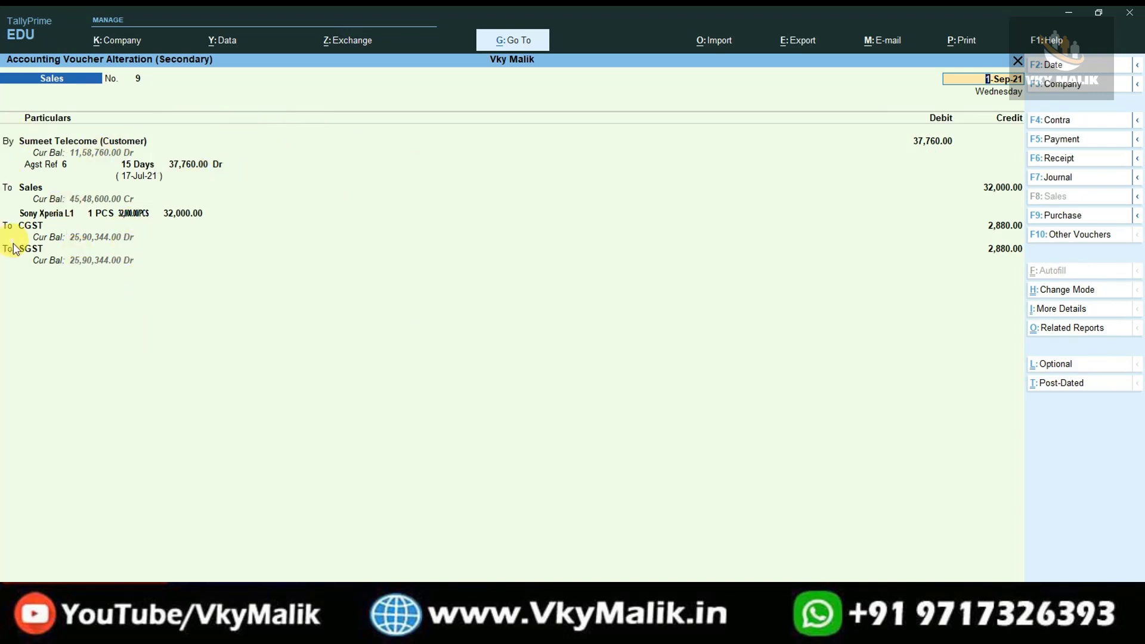
key(Escape)
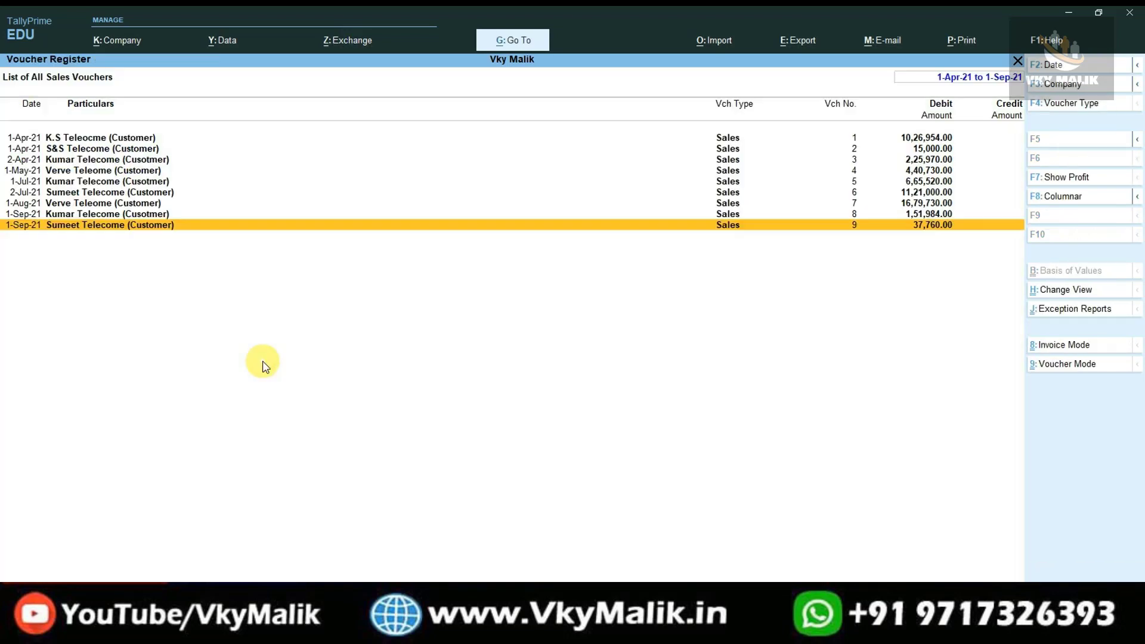
Open sales vouchers 8, 7 and 6 one after another to check their current entry mode.
key(Up)
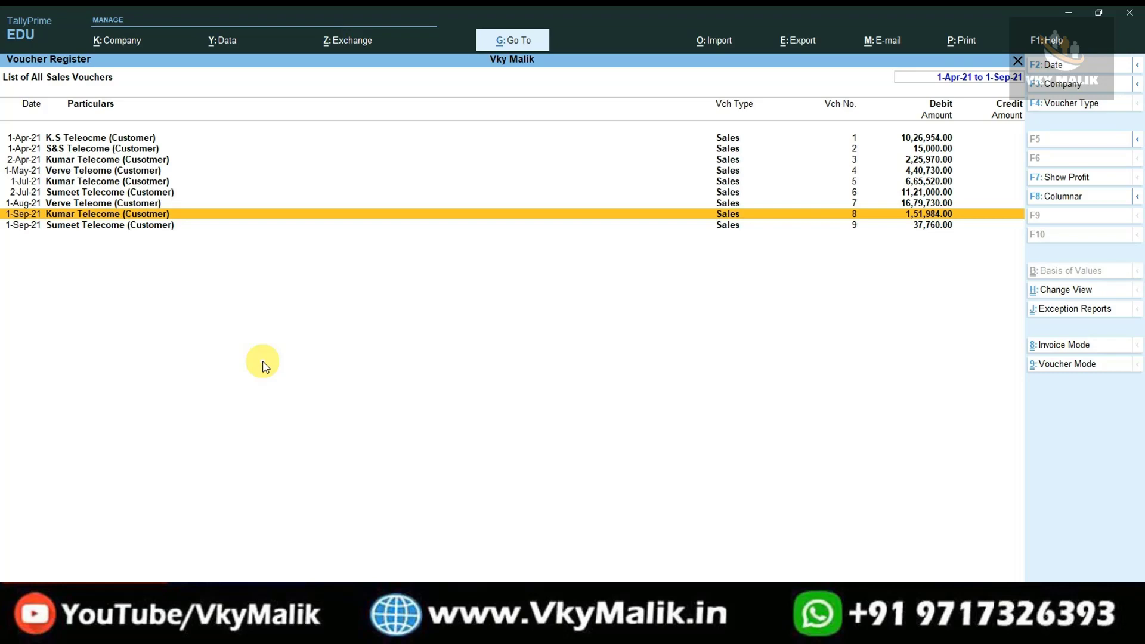
key(Return)
key(Escape)
key(Up)
key(Return)
key(Escape)
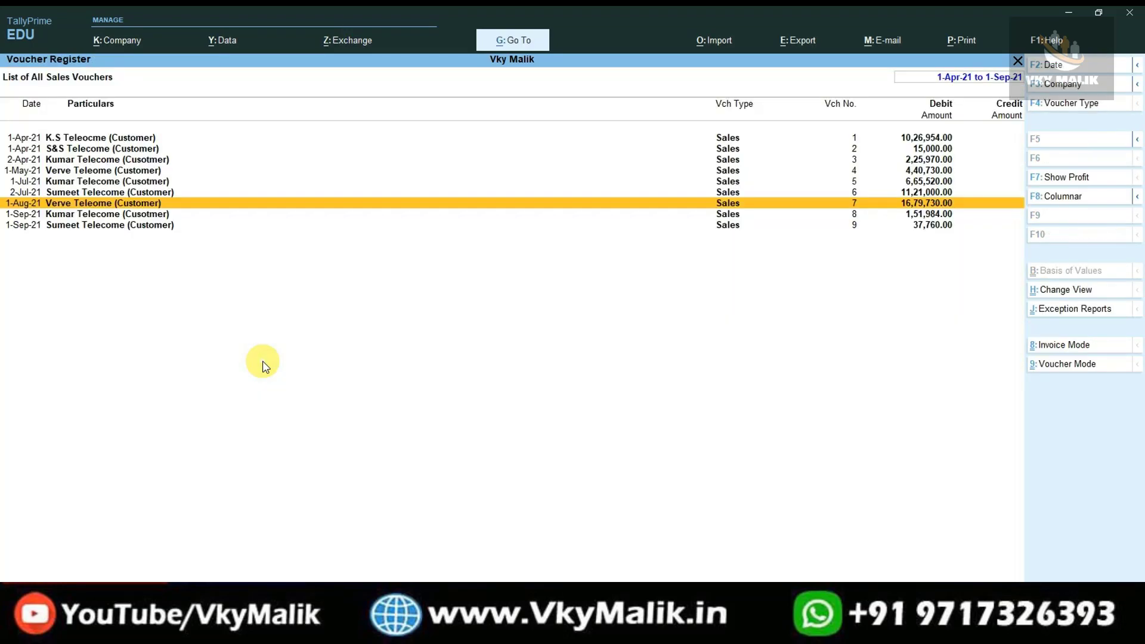
key(Up)
key(Return)
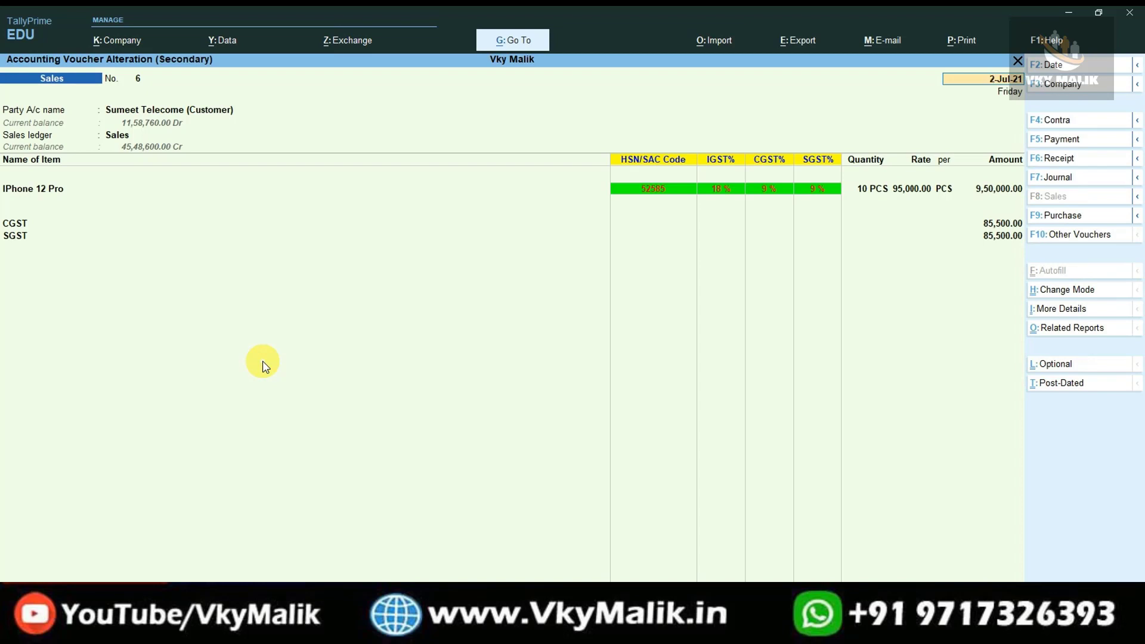
key(Escape)
Select sales vouchers 6 to 8 together and convert them to Voucher Mode.
key(shift+Down)
key(shift+Down)
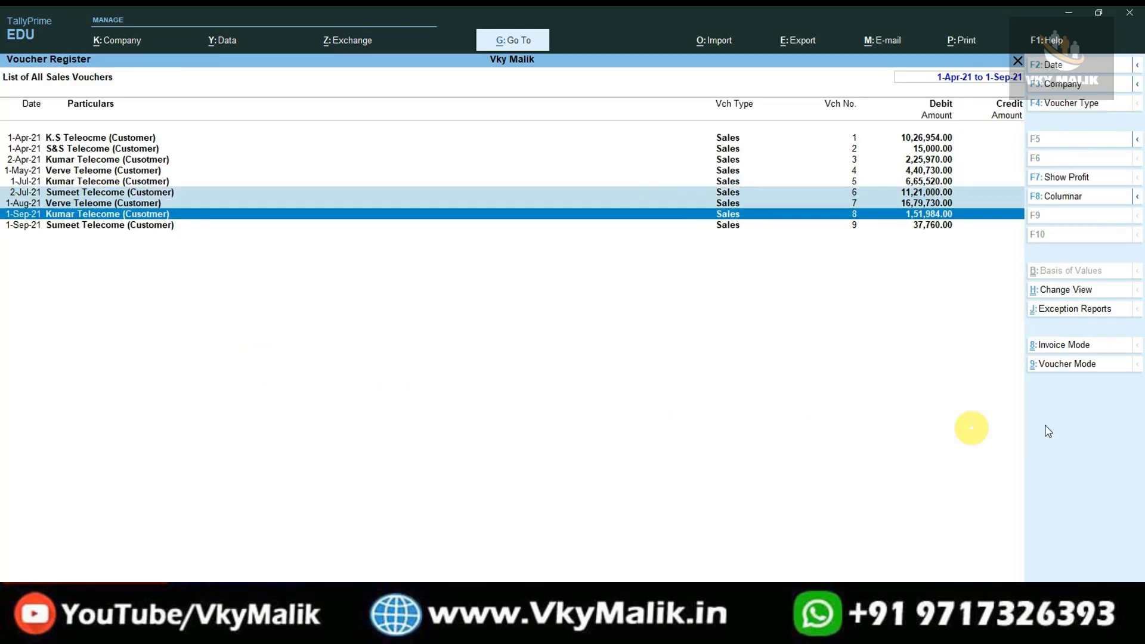
click(1061, 365)
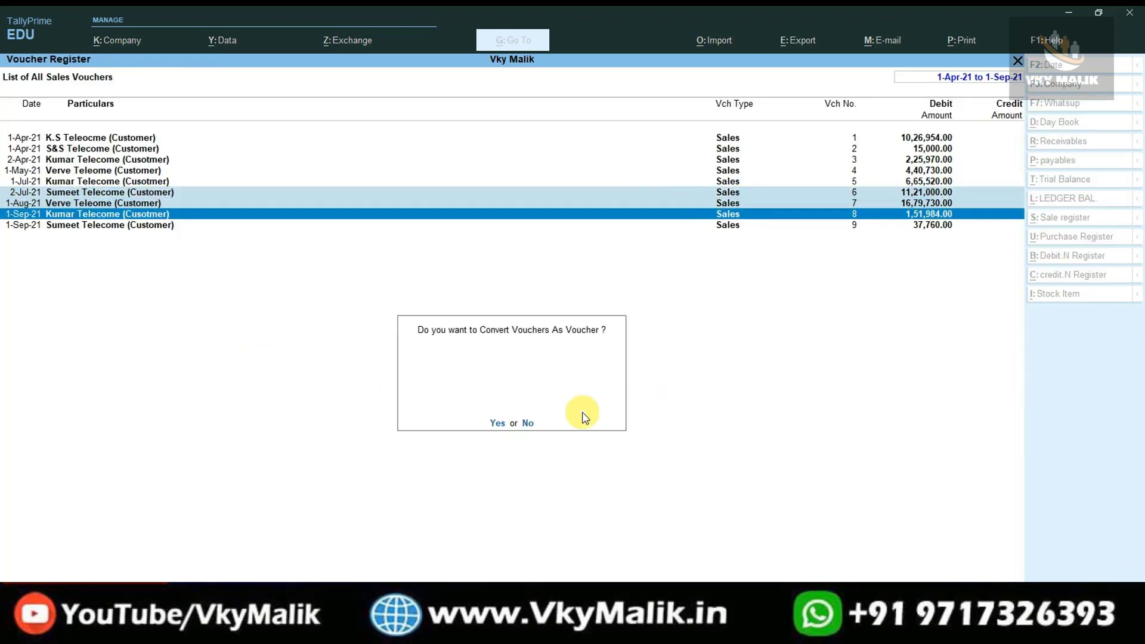
key(y)
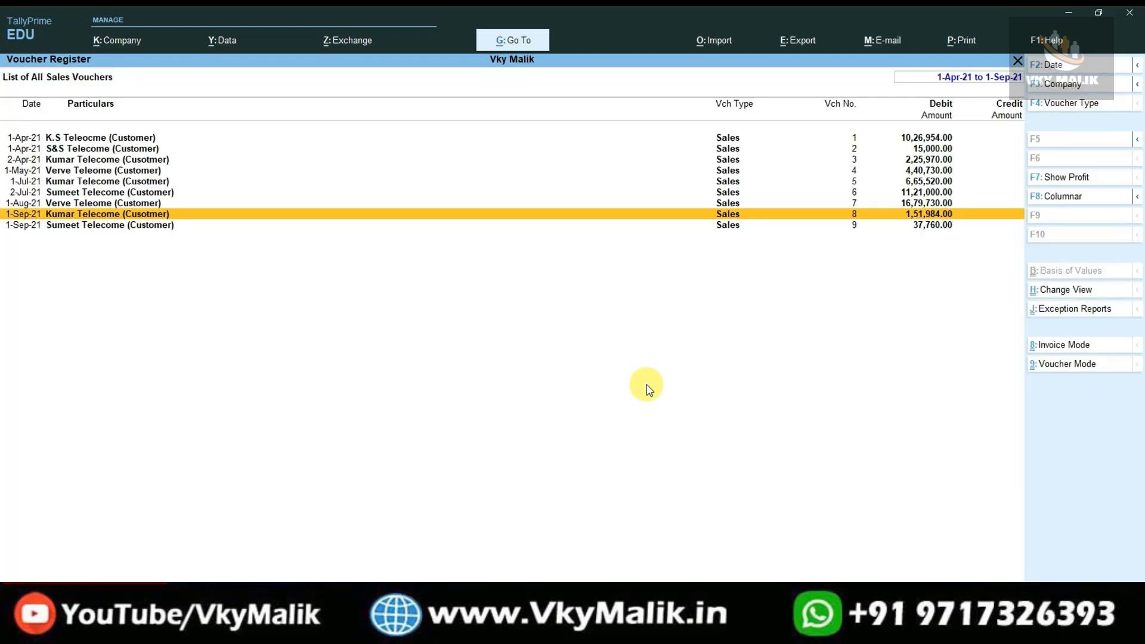
Open sales vouchers 6, 7 and 8 in turn to check their converted entries, accepting each one.
key(Up)
key(Up)
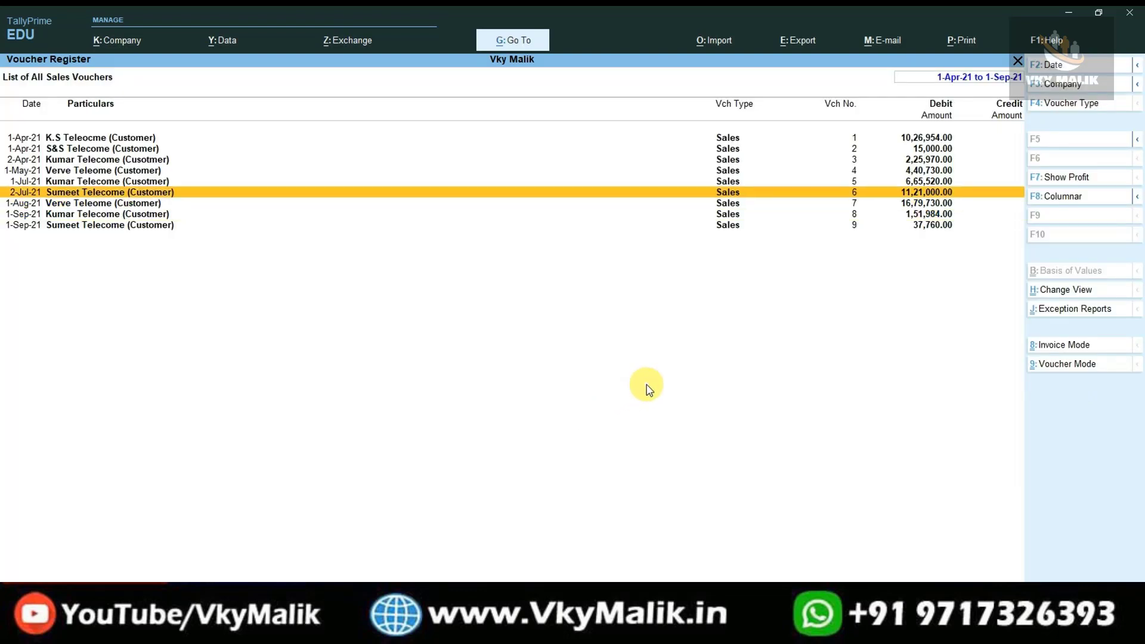
key(Return)
key(ctrl+a)
key(Down)
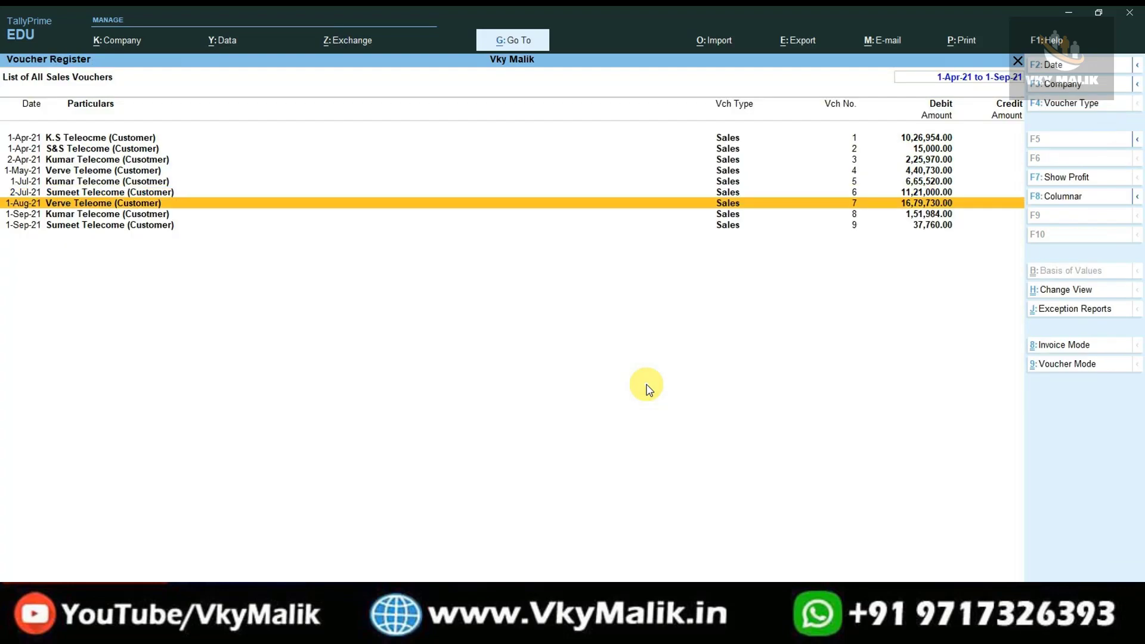
key(Return)
key(ctrl+a)
key(Down)
key(Return)
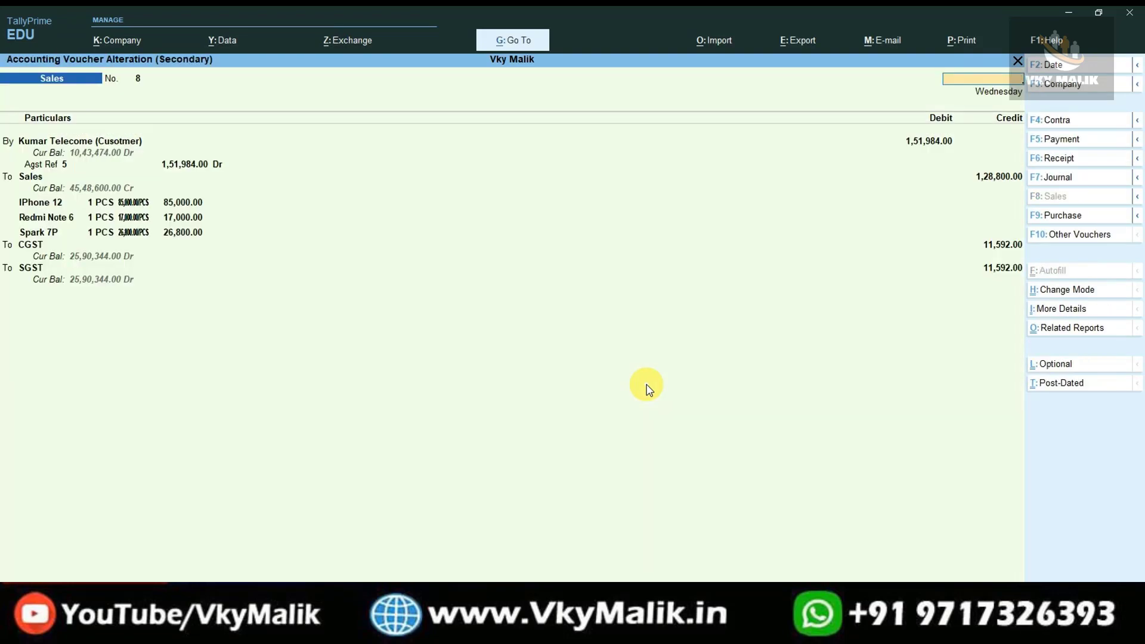
key(ctrl+a)
Select sales vouchers 6 to 9 and convert them back to Invoice Mode.
key(Down)
key(space)
key(Up)
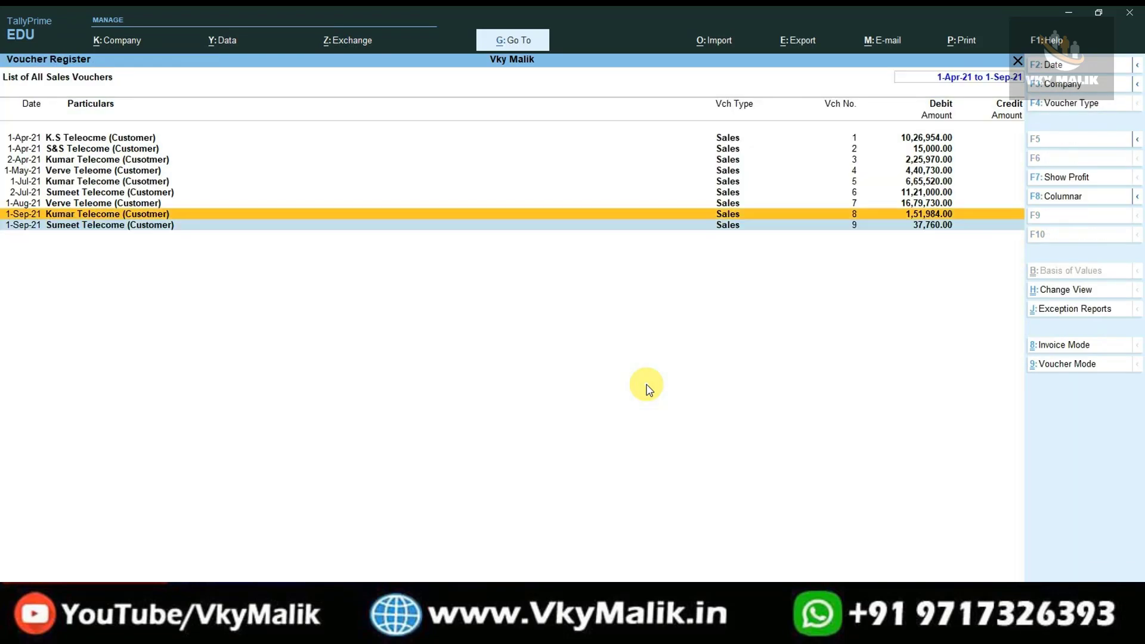
key(shift+Up)
key(shift+Up)
key(space)
key(Up)
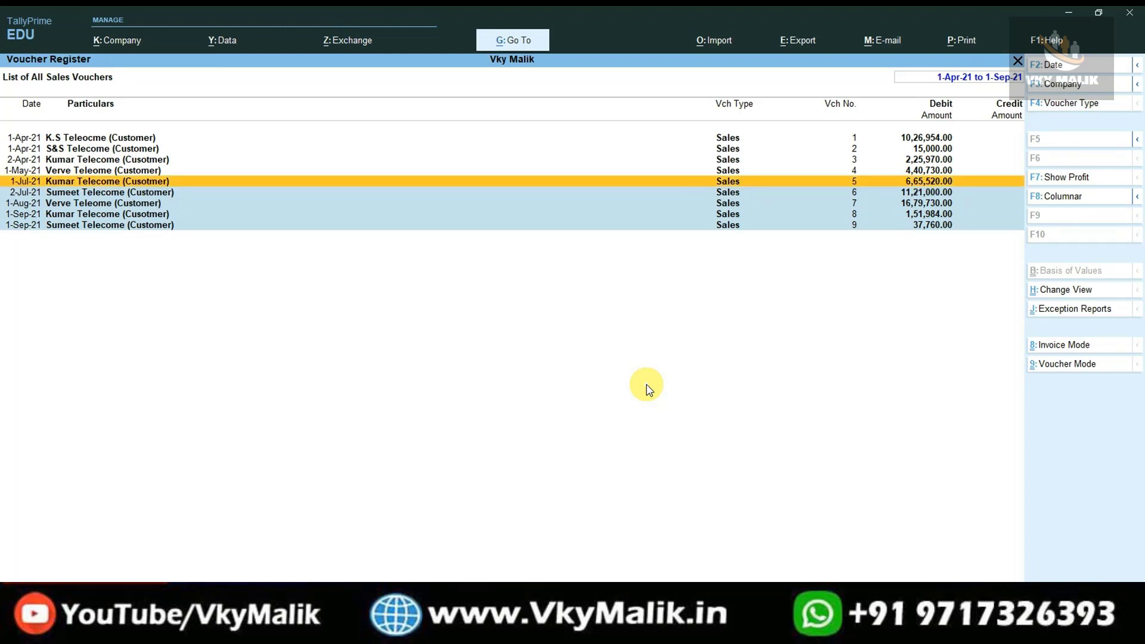
key(Down)
key(Down)
key(Down)
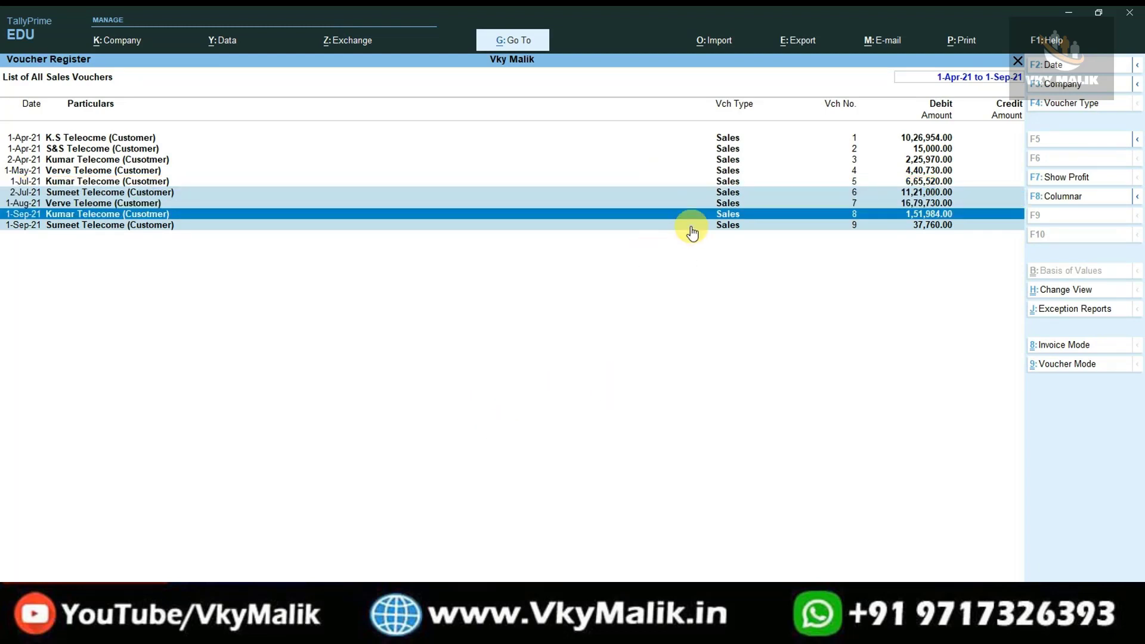
click(1078, 347)
key(y)
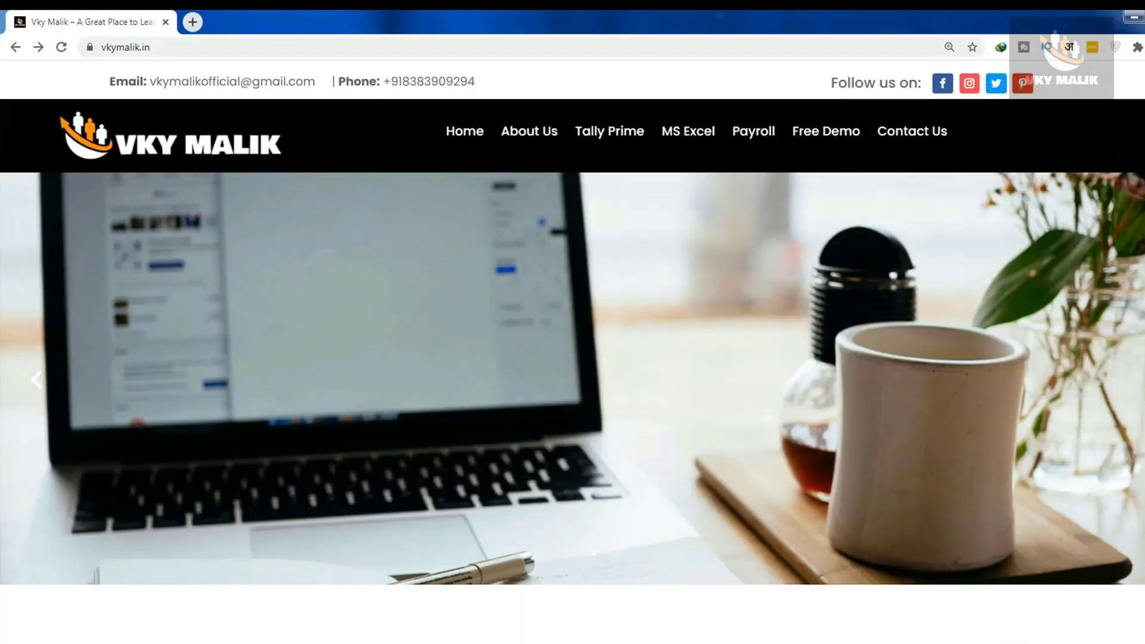
Switch to the vkymalik.in website and examine the Tally Prime course page's requirements, target audience and list of video lessons.
scroll(817, 289, down, 13)
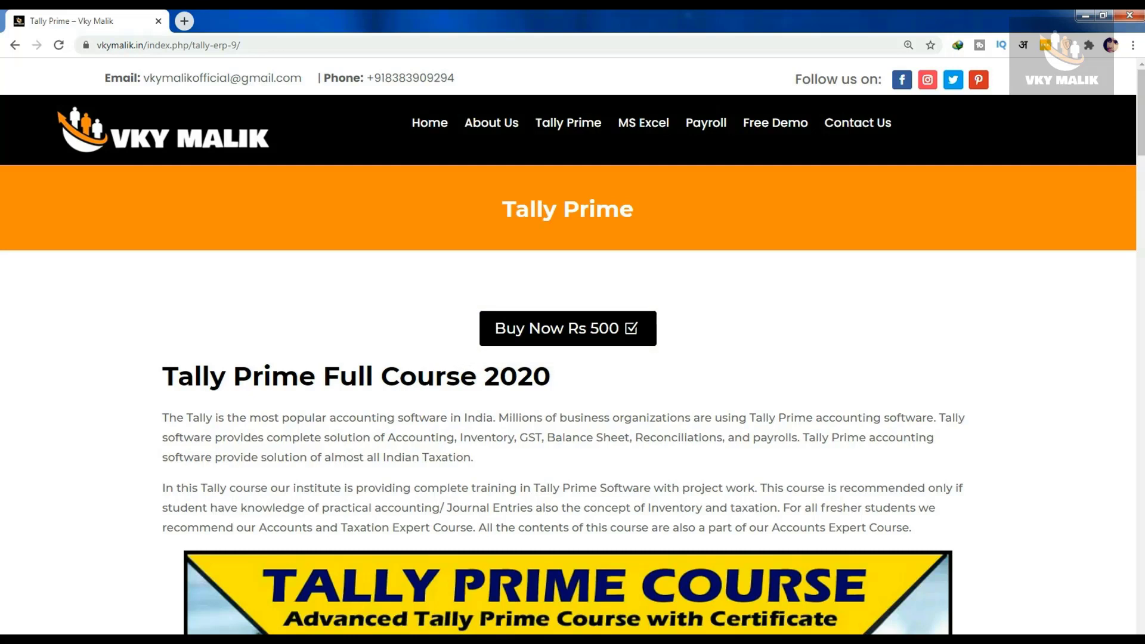
scroll(572, 346, down, 8)
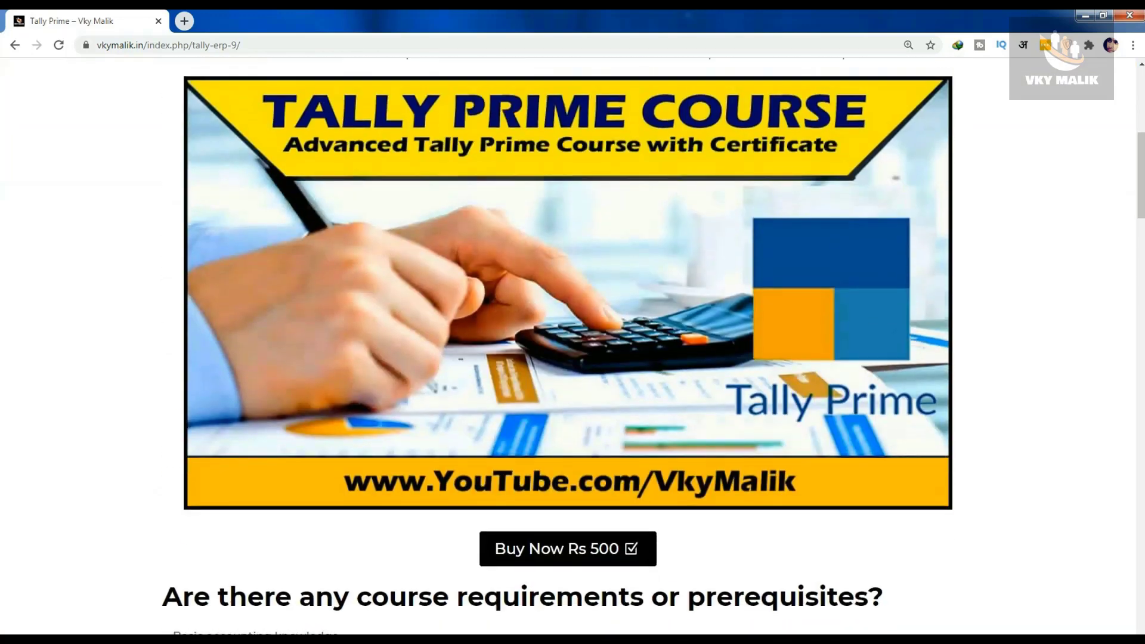
scroll(572, 347, down, 1)
scroll(566, 346, down, 5)
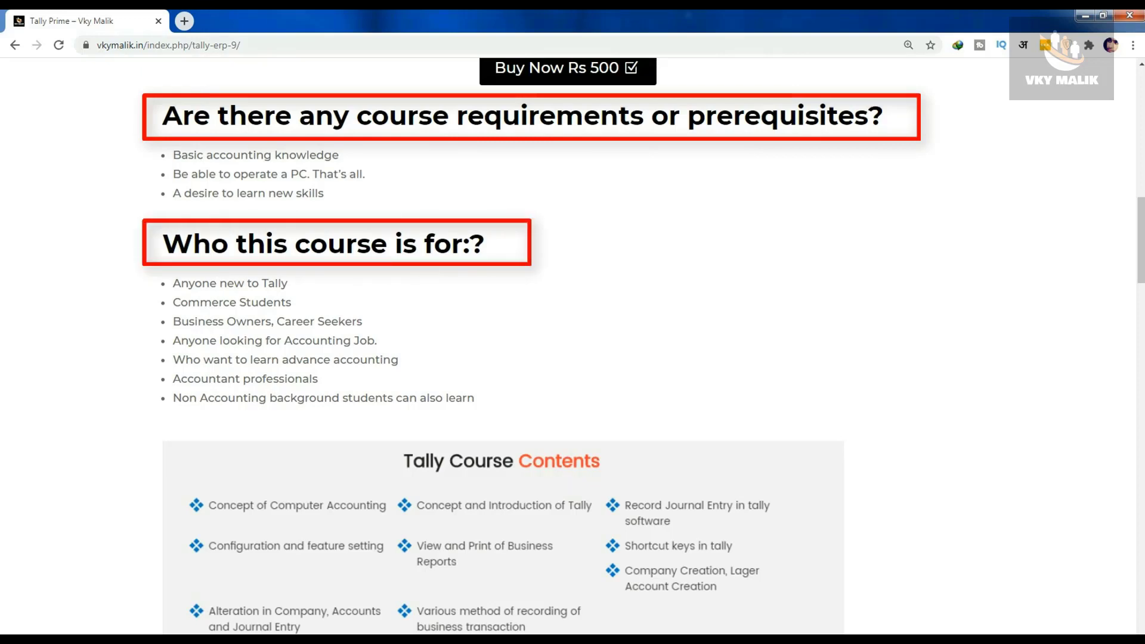
scroll(502, 346, down, 8)
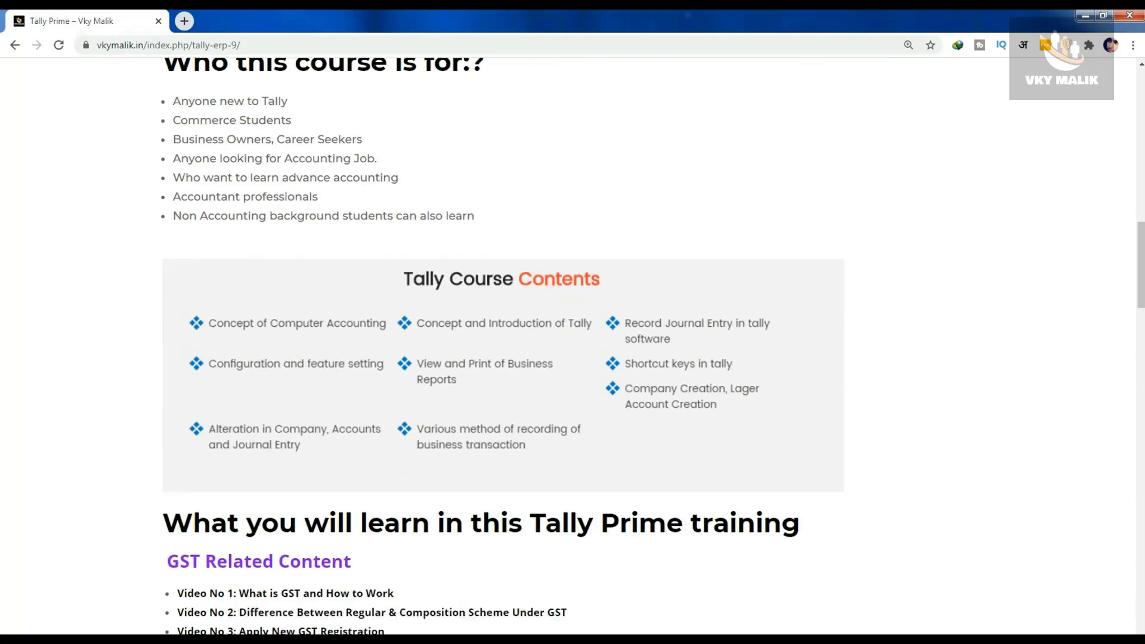
scroll(503, 346, down, 1)
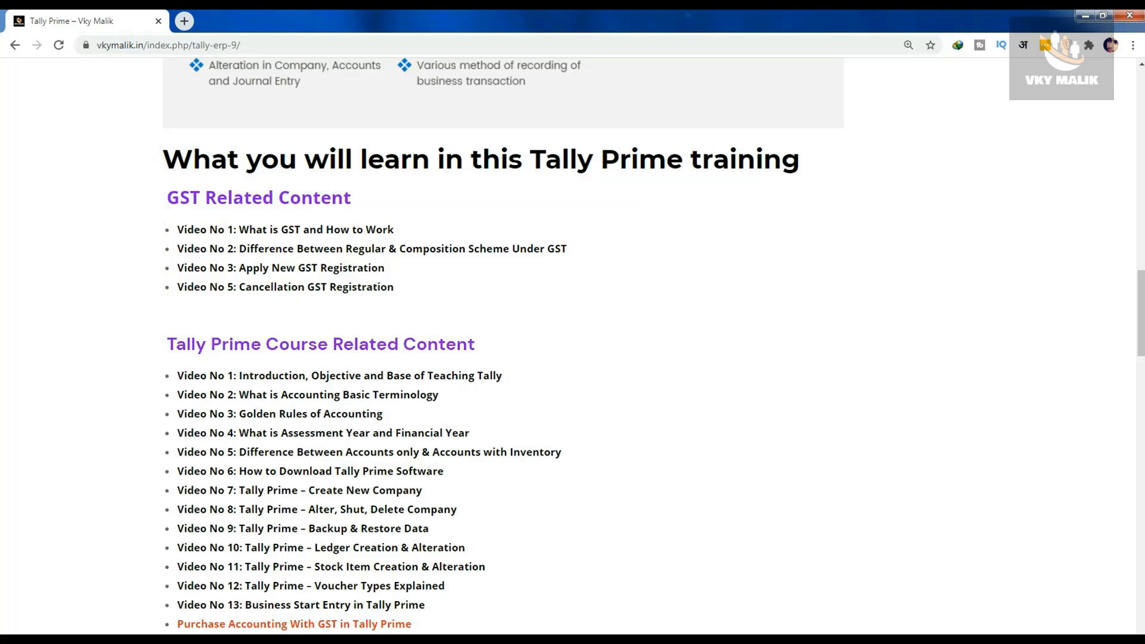
scroll(572, 346, down, 1)
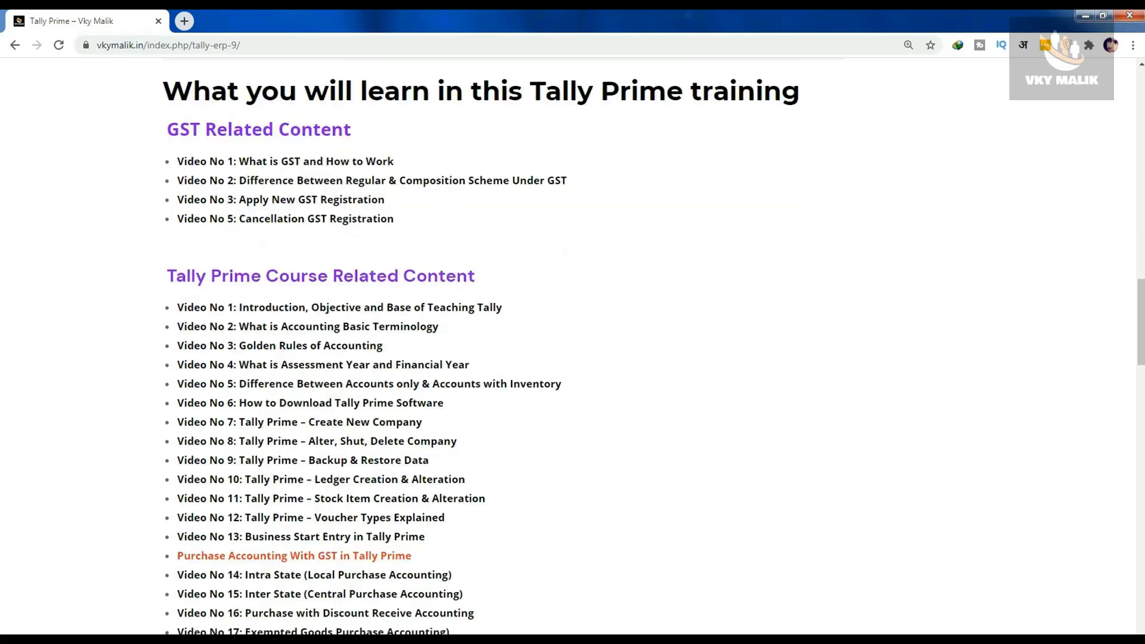
scroll(572, 346, down, 3)
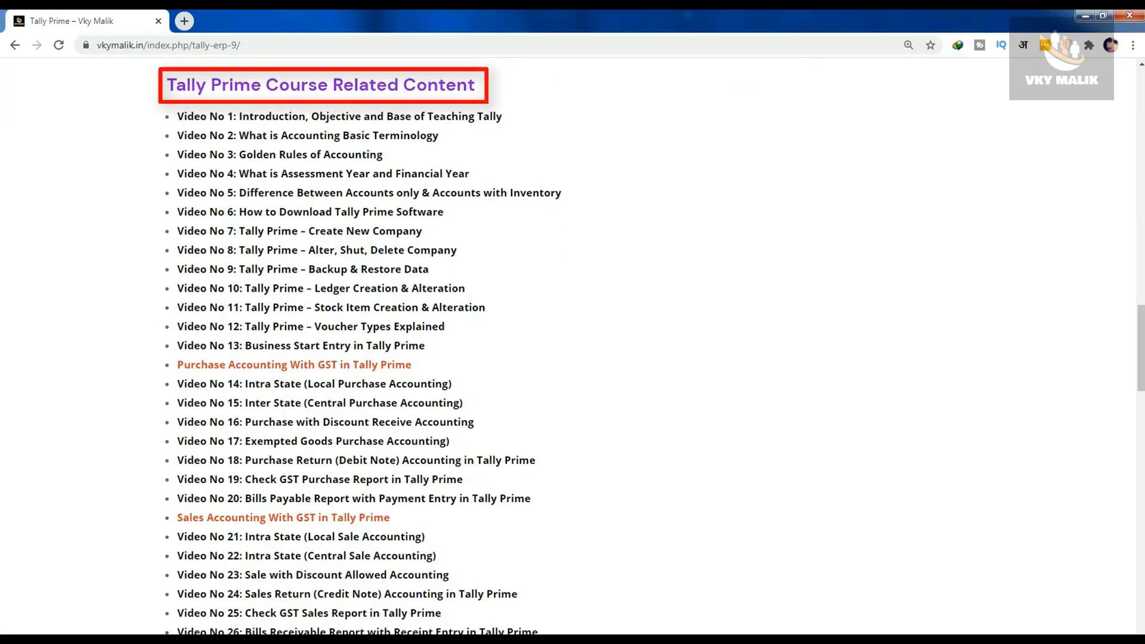
scroll(572, 347, down, 6)
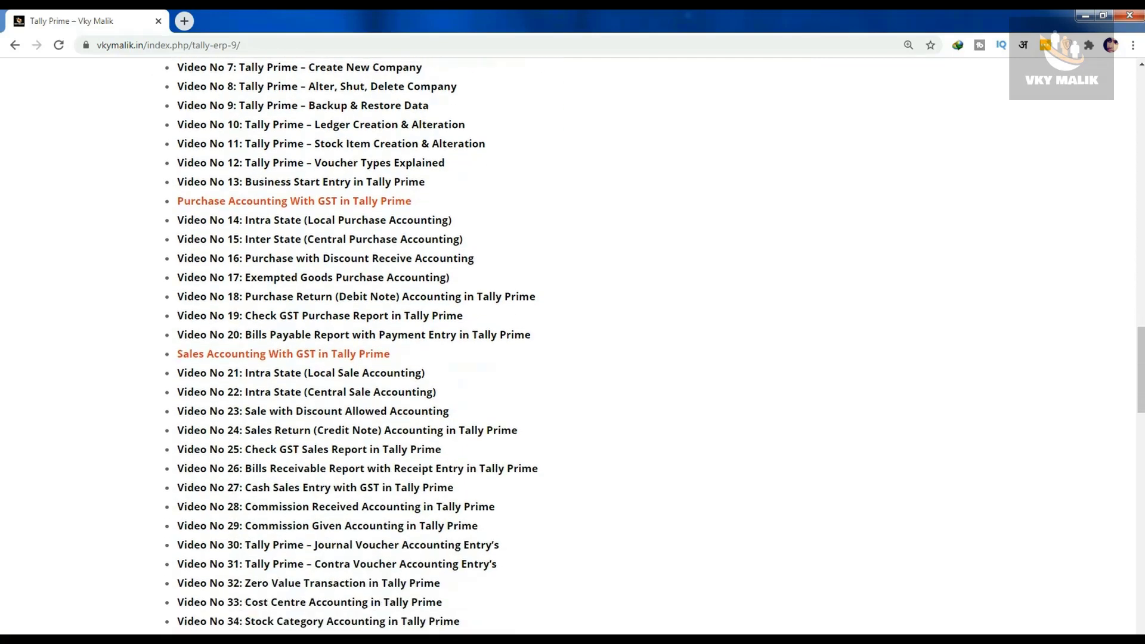
Examine the rest of the course page: the remaining video lessons, the completion certificate and the free demo classes.
scroll(572, 345, down, 8)
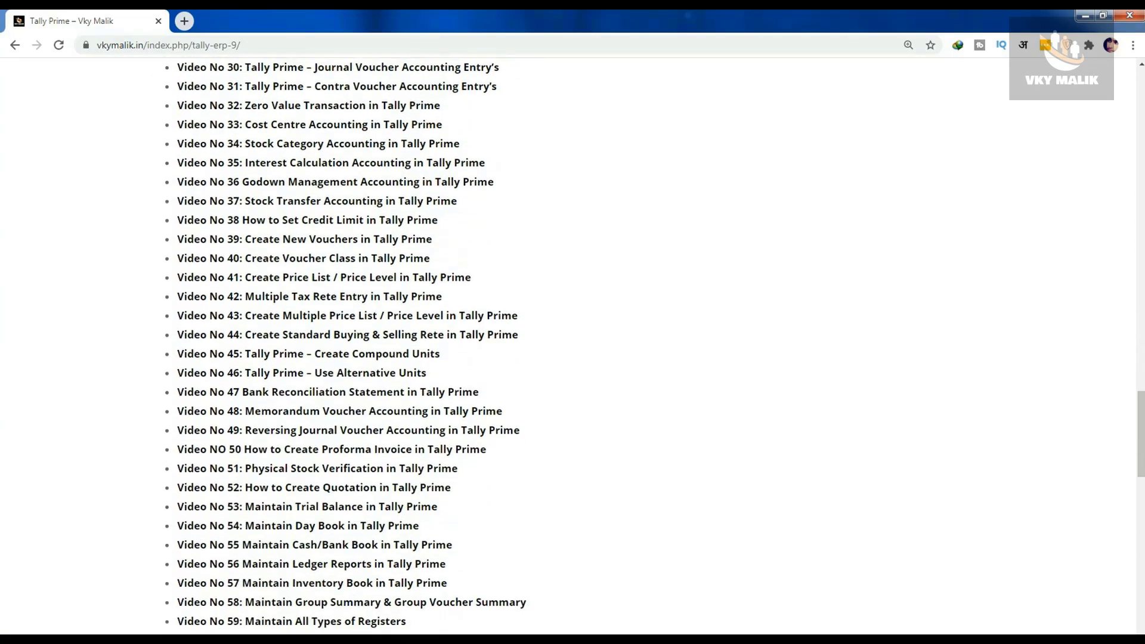
scroll(573, 346, down, 4)
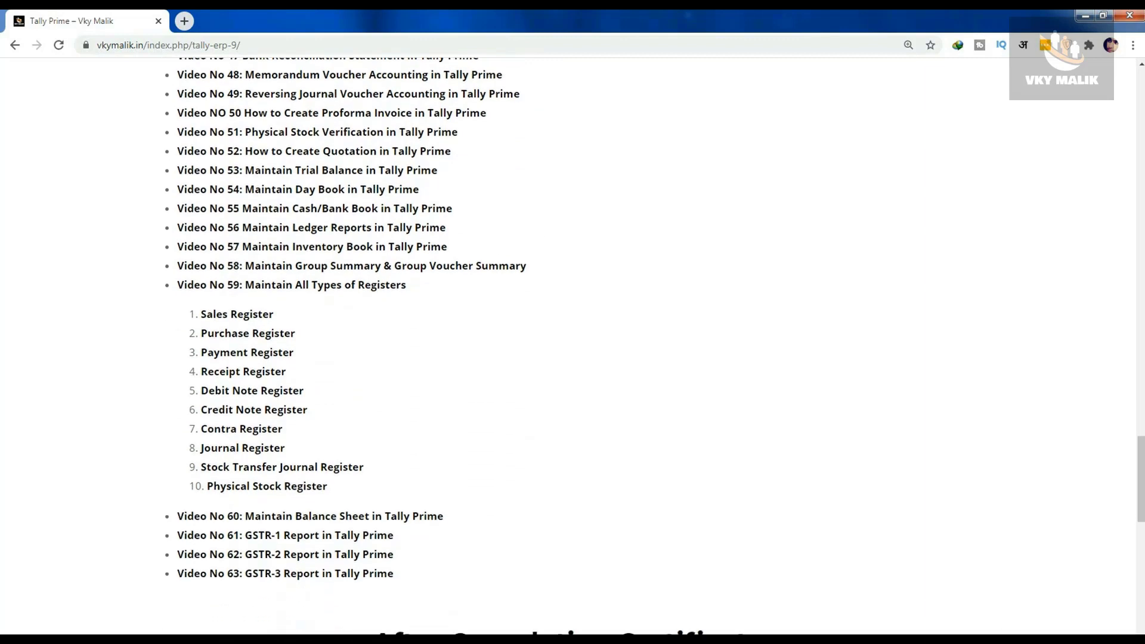
scroll(572, 346, down, 5)
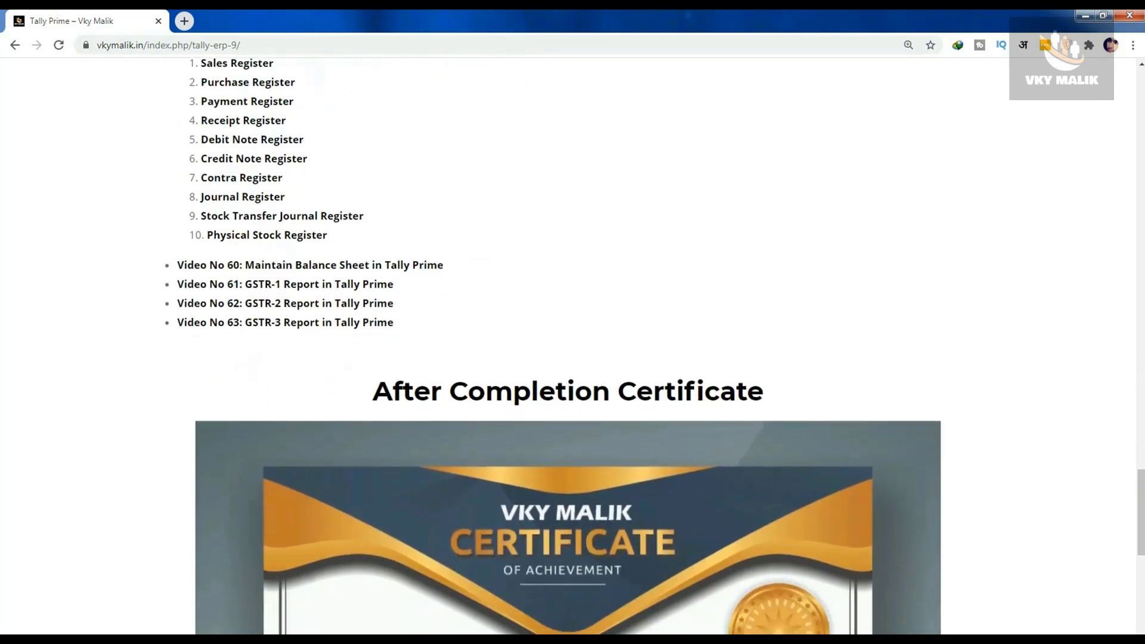
scroll(572, 345, down, 3)
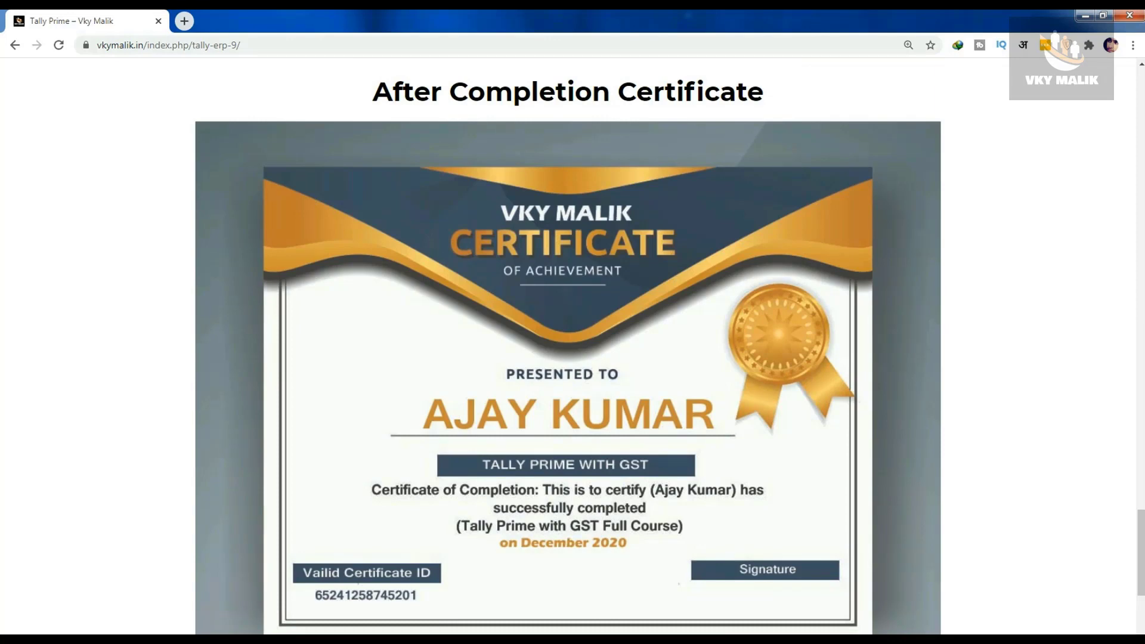
scroll(776, 262, down, 10)
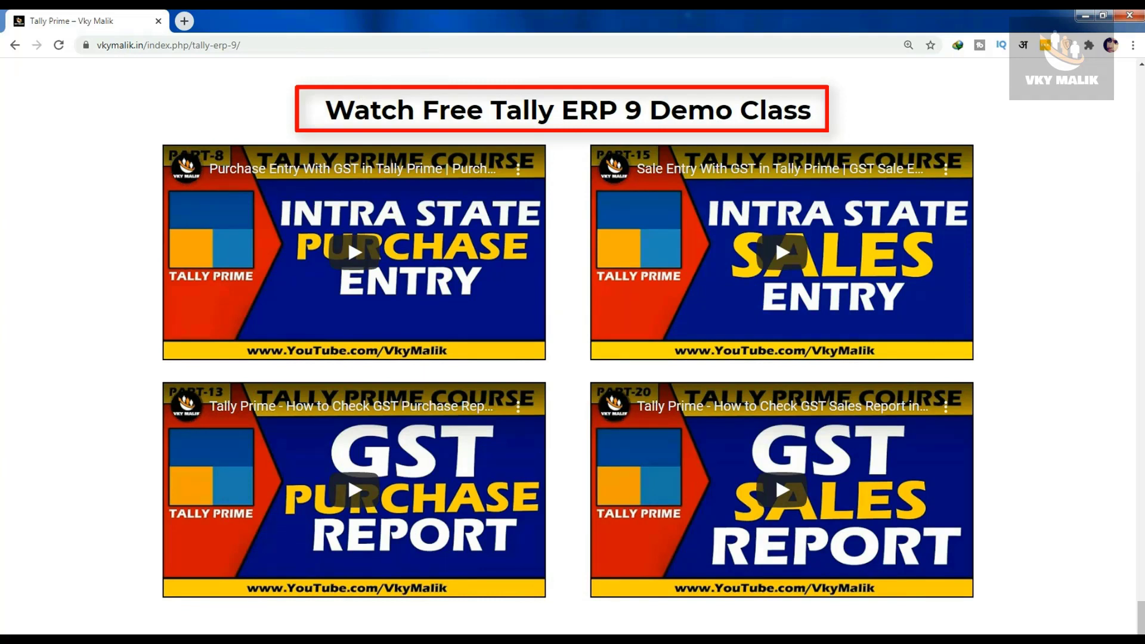
Review the completion certificate again and return to the Tally Prime course banner with its purchase option.
scroll(572, 343, up, 1)
scroll(775, 266, up, 10)
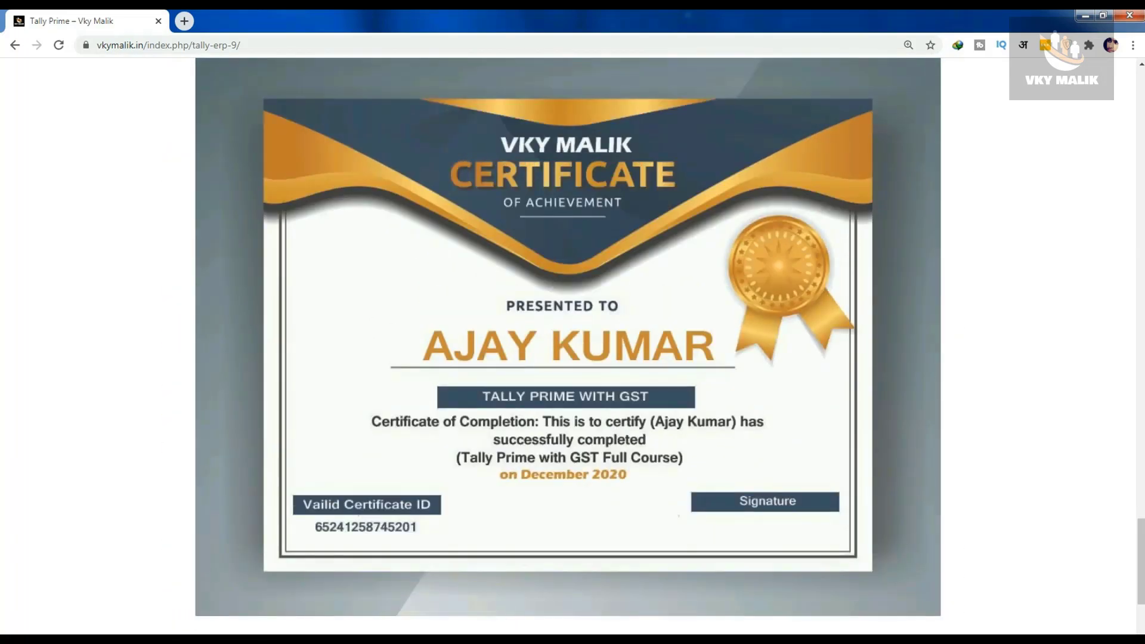
scroll(573, 347, up, 1)
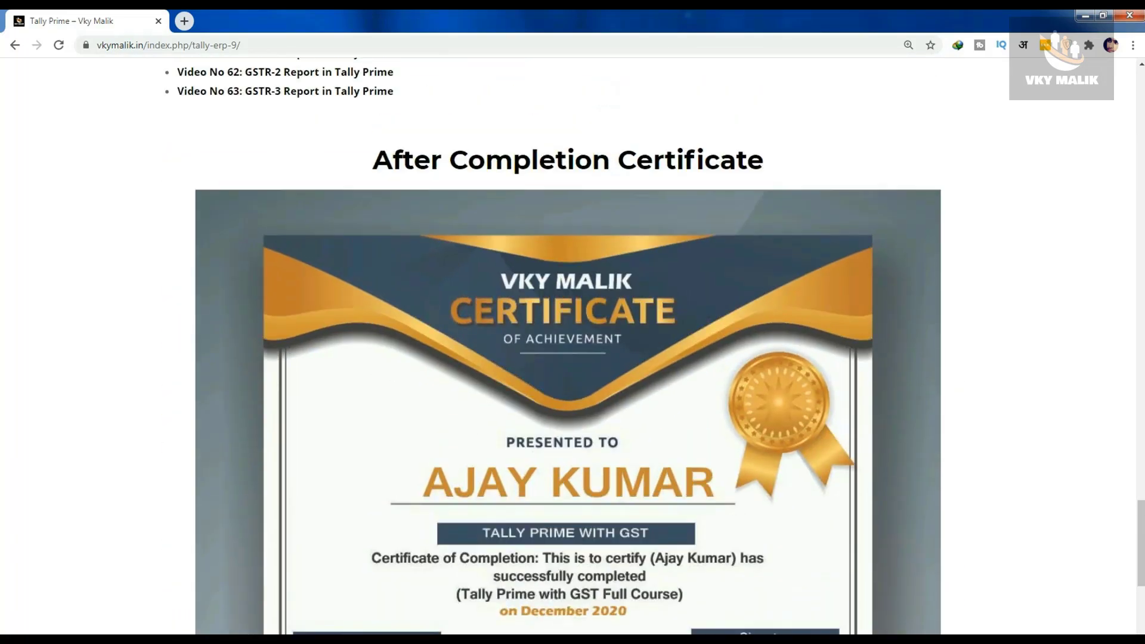
scroll(572, 346, down, 1)
scroll(573, 346, up, 20)
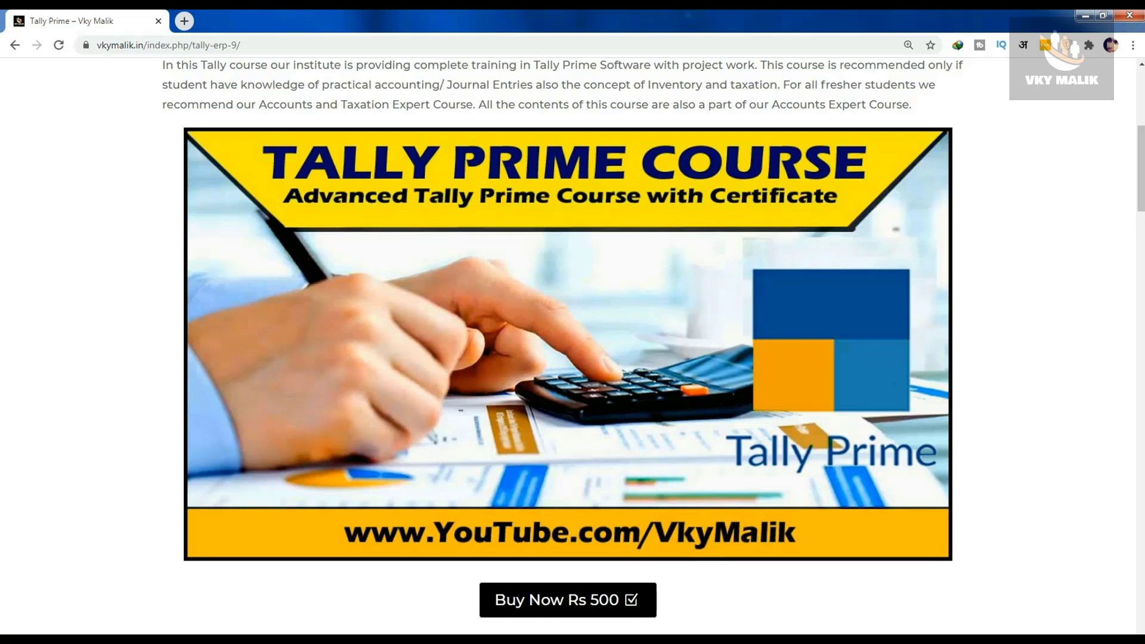
scroll(564, 346, down, 1)
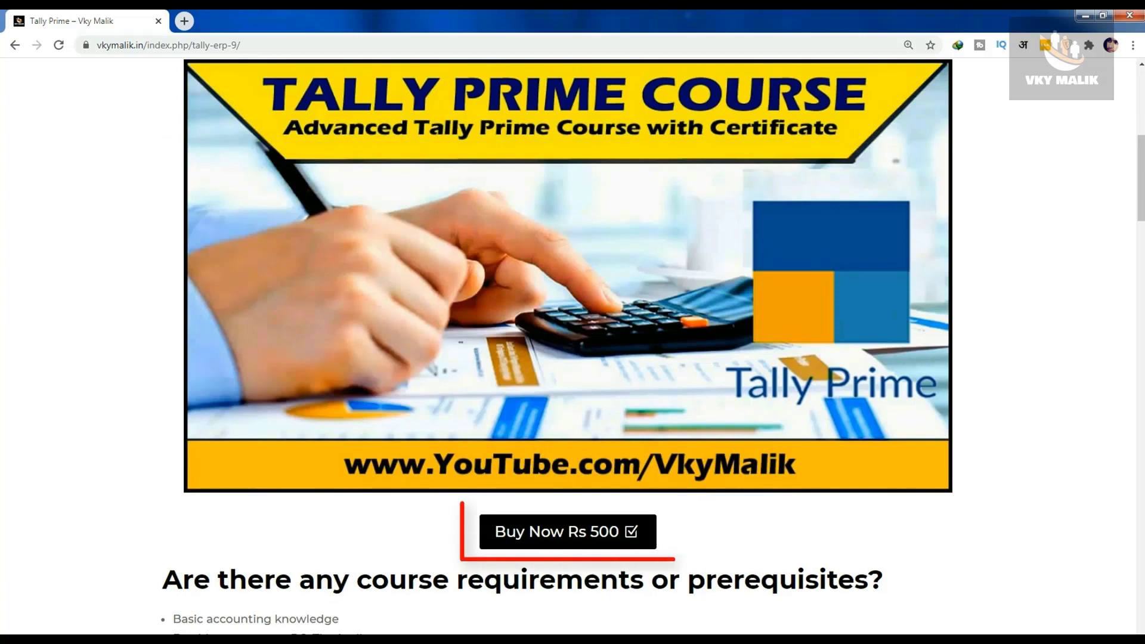